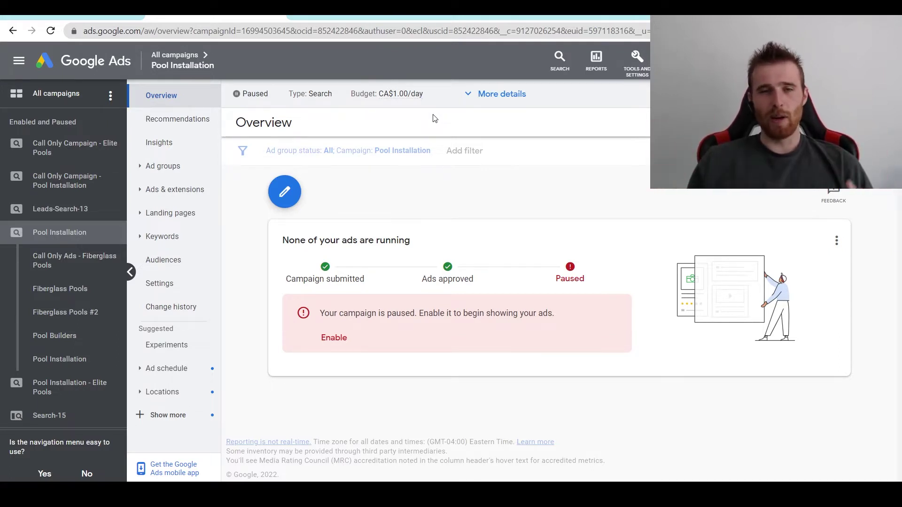
Switch to the 'Limited By Budget' Google Docs notes listing four fixes.
click(161, 16)
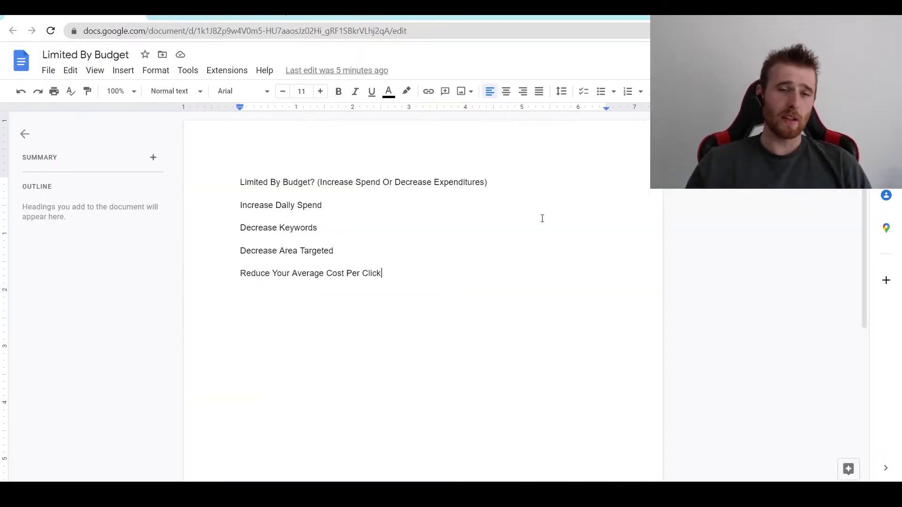
Return to the paused Pool Installation campaign overview with its CA$1.00/day budget.
click(216, 17)
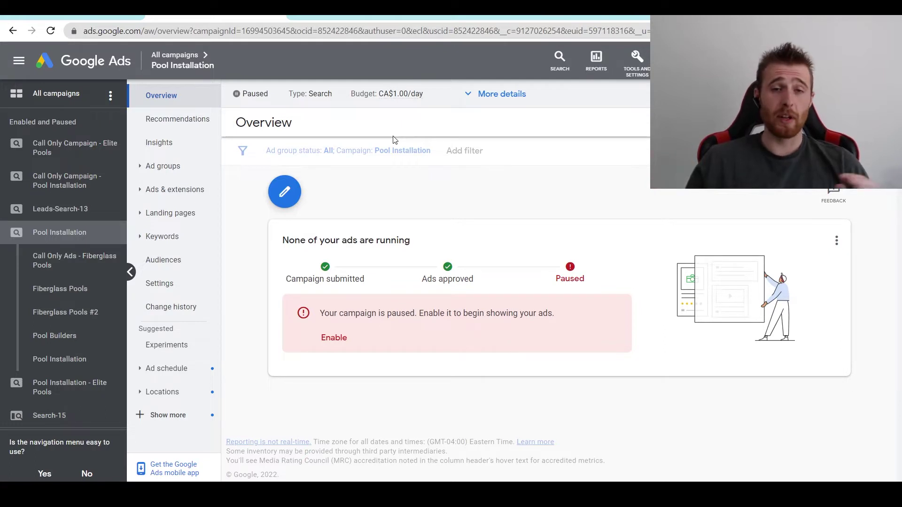
Glance at the Limited By Budget notes, then come back to the Pool Installation overview.
key(ctrl+Tab)
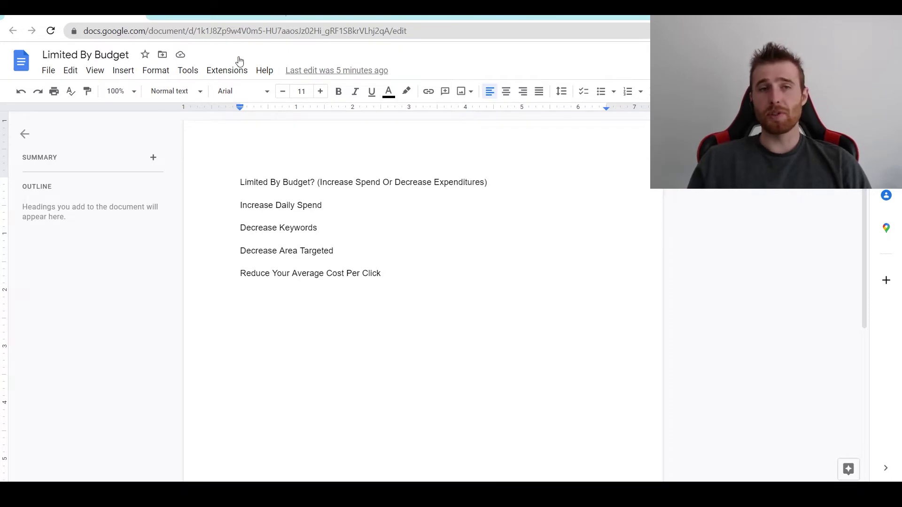
click(216, 17)
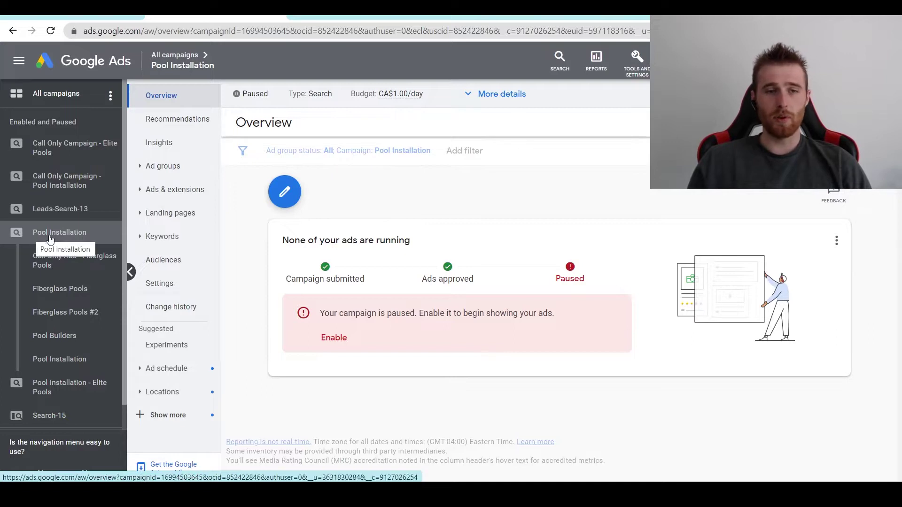
click(164, 238)
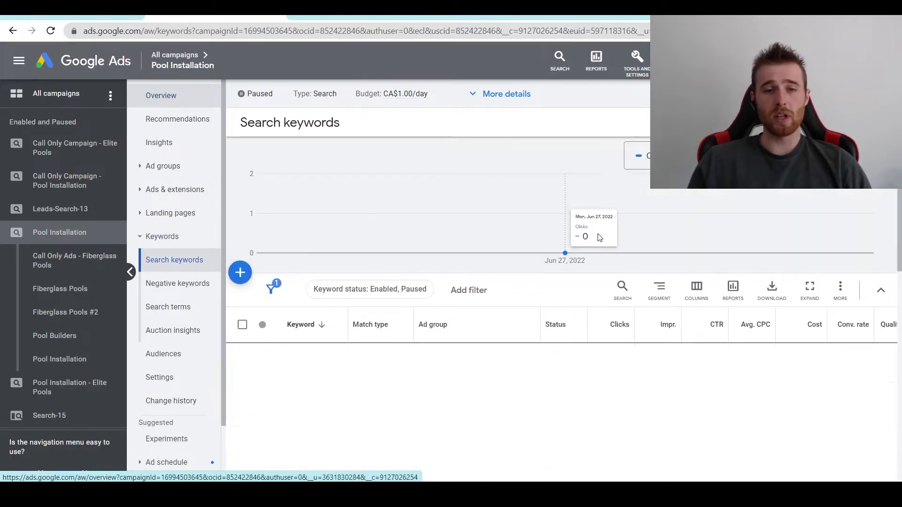
scroll(549, 304, down, 3)
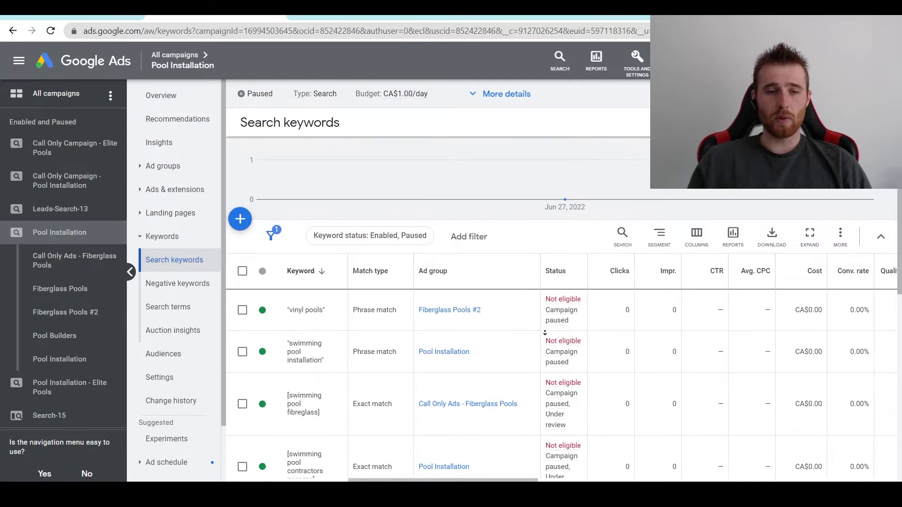
scroll(545, 333, down, 2)
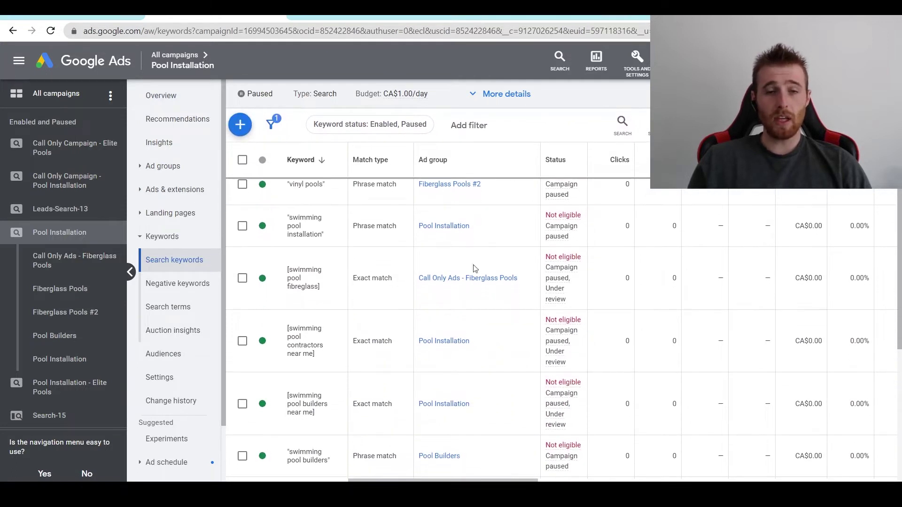
mouse_move(556, 307)
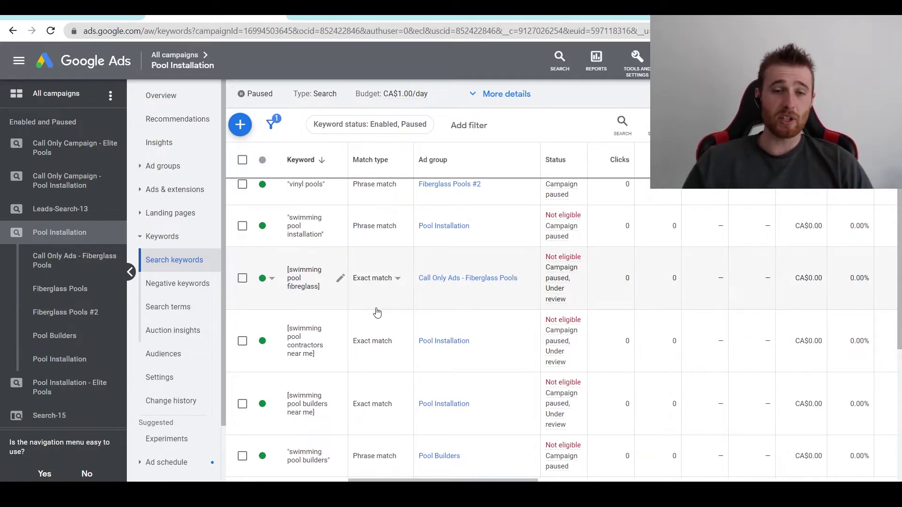
scroll(446, 281, up, 3)
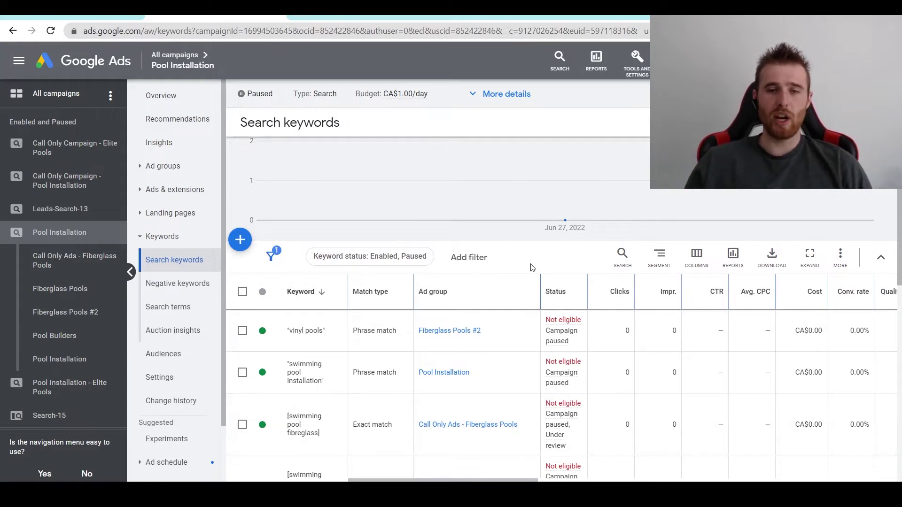
scroll(533, 267, down, 1)
Review the Not eligible search keywords and cross-check them against the Limited By Budget notes.
scroll(531, 289, down, 1)
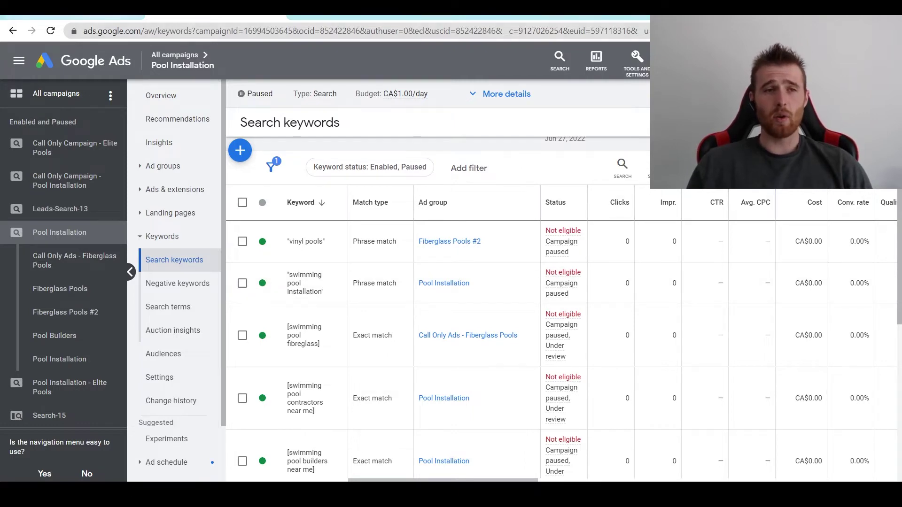
key(ctrl+Tab)
key(ctrl+shift+Tab)
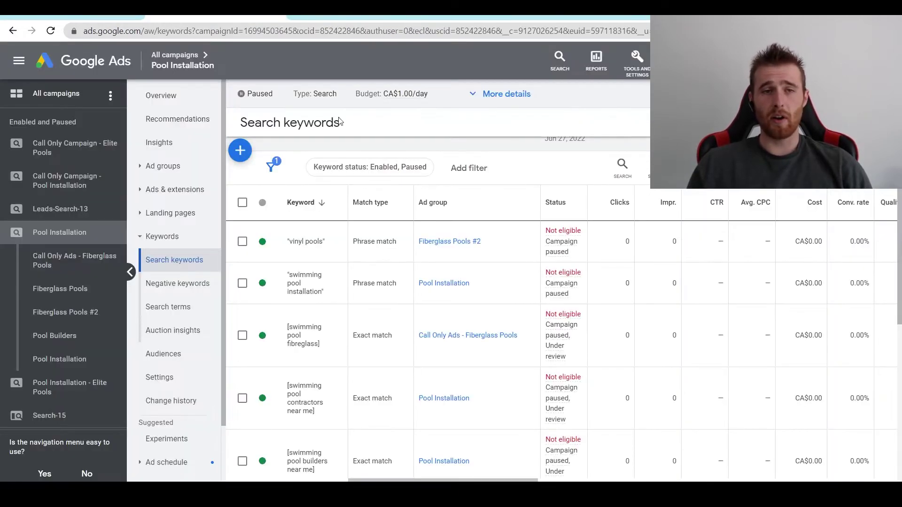
Check the campaign details summary, then expand Settings > Locations showing 8 targeted locations and Guelph excluded.
click(513, 98)
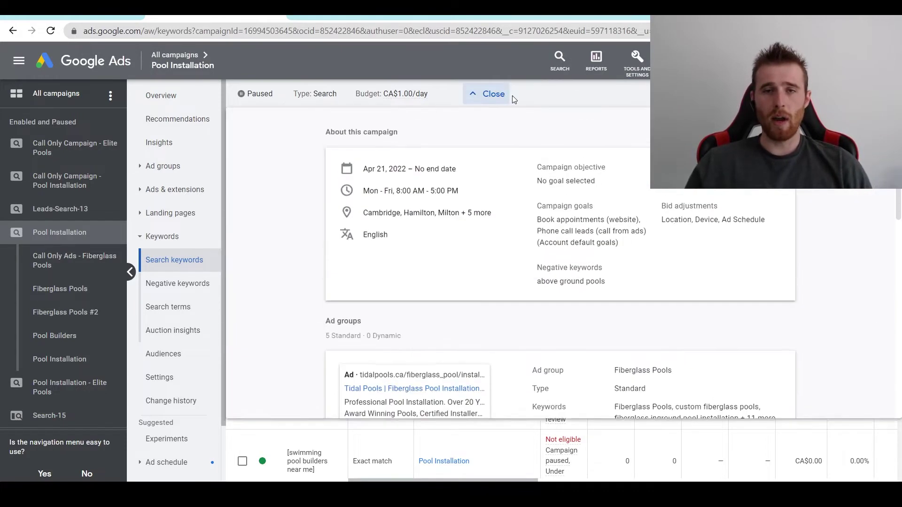
click(493, 97)
click(494, 98)
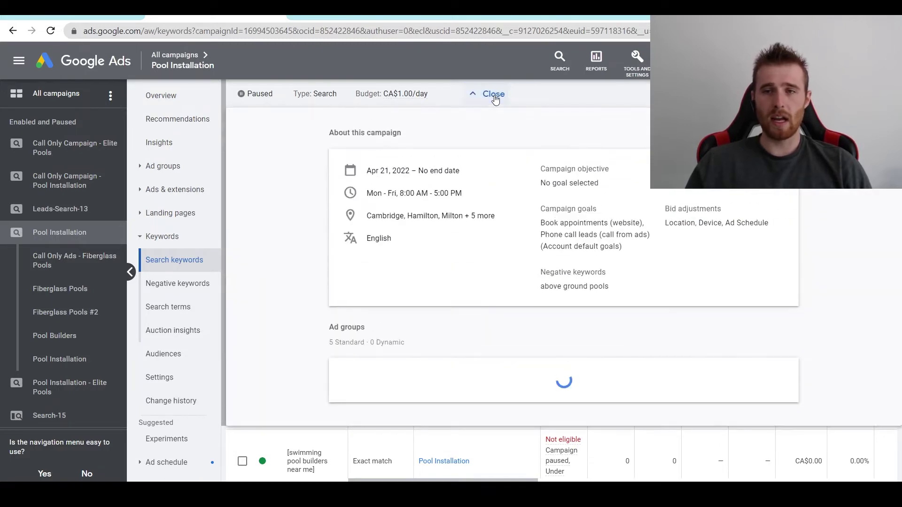
click(159, 377)
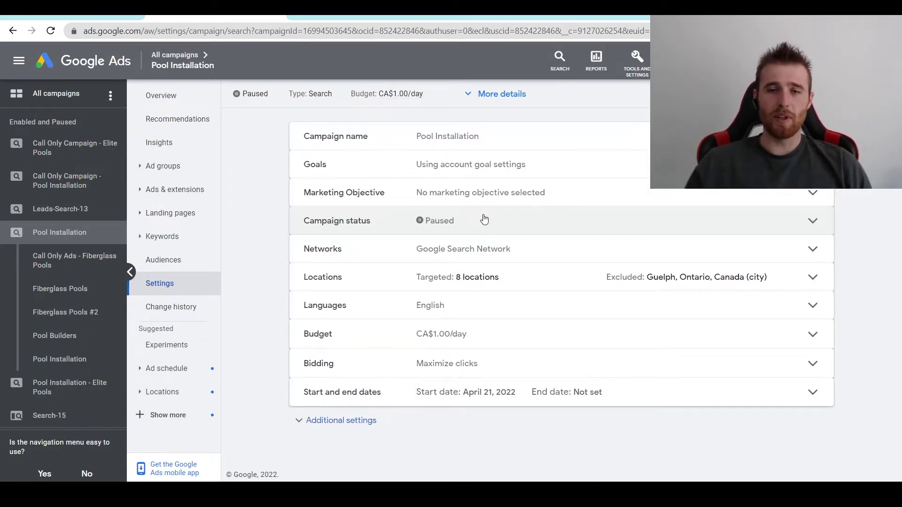
click(531, 287)
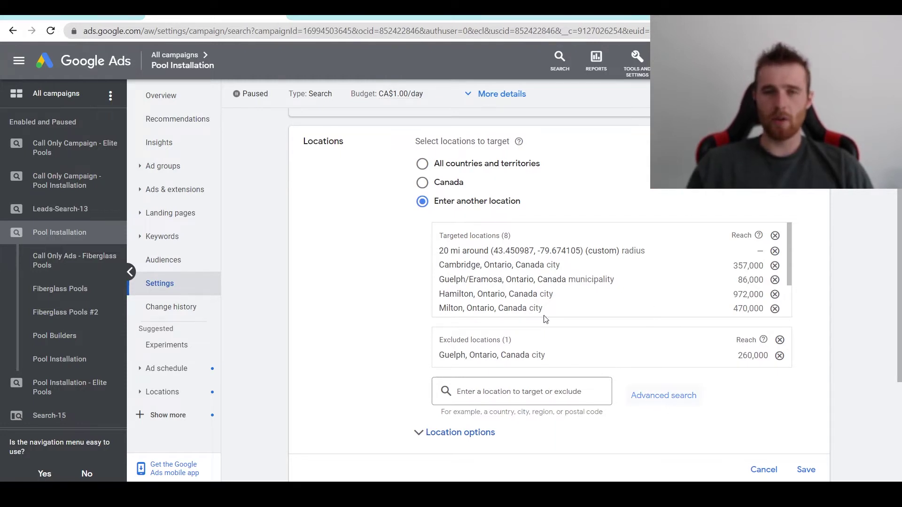
Open the Advanced search map of the targeted areas, including the excluded Guelph city.
click(663, 395)
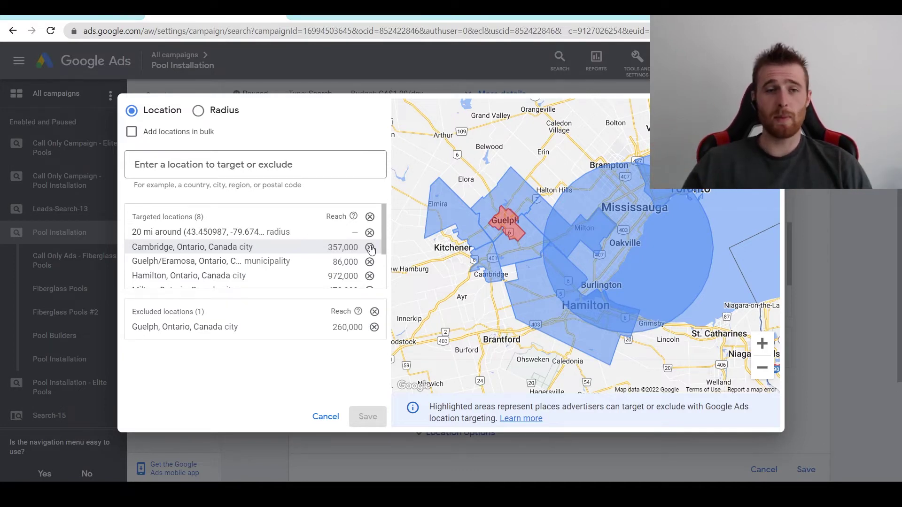
Remove Cambridge, Ontario from targeted locations and save, leaving 7 locations with Guelph excluded.
click(369, 247)
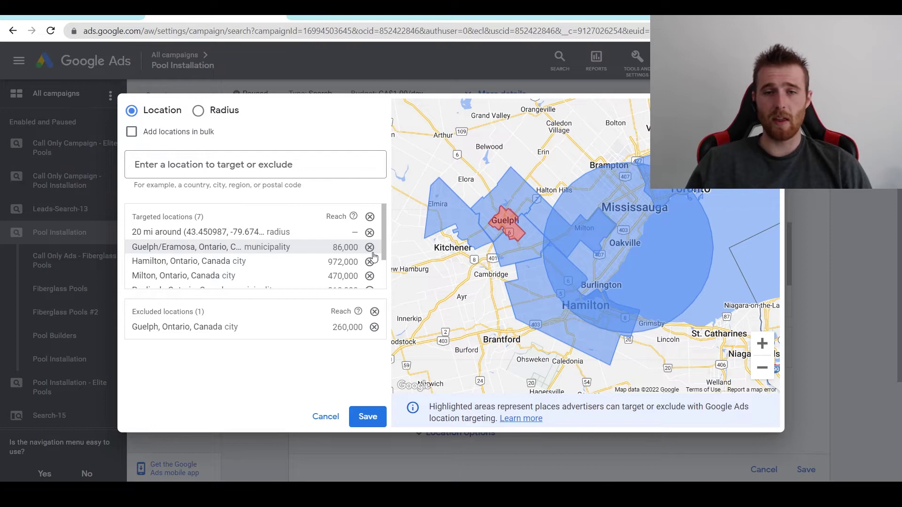
click(375, 415)
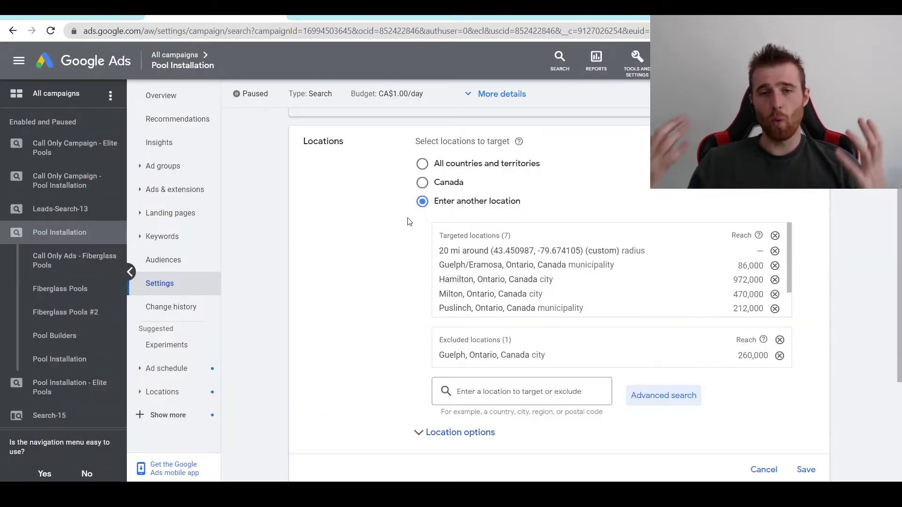
Open the Locations report past the unsaved-changes warning and review each location's clicks, impressions and cost.
click(159, 396)
click(531, 285)
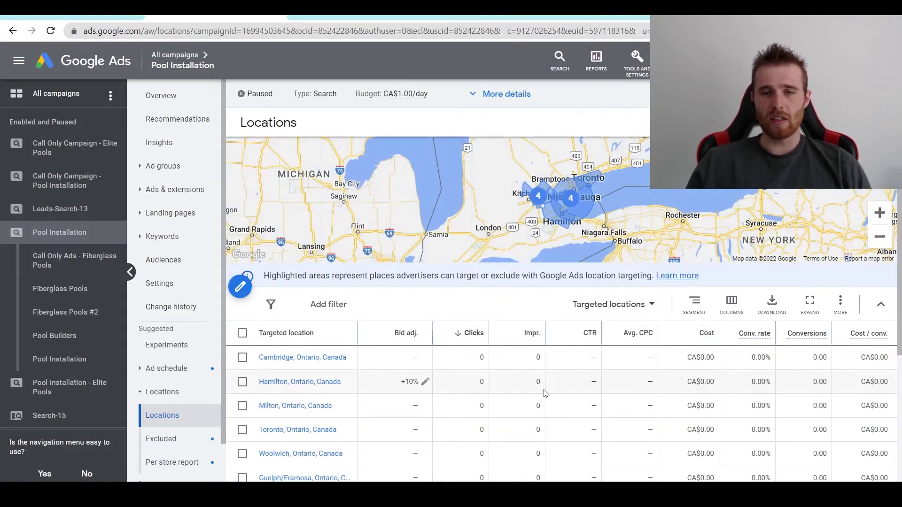
scroll(531, 324, down, 1)
scroll(531, 319, down, 1)
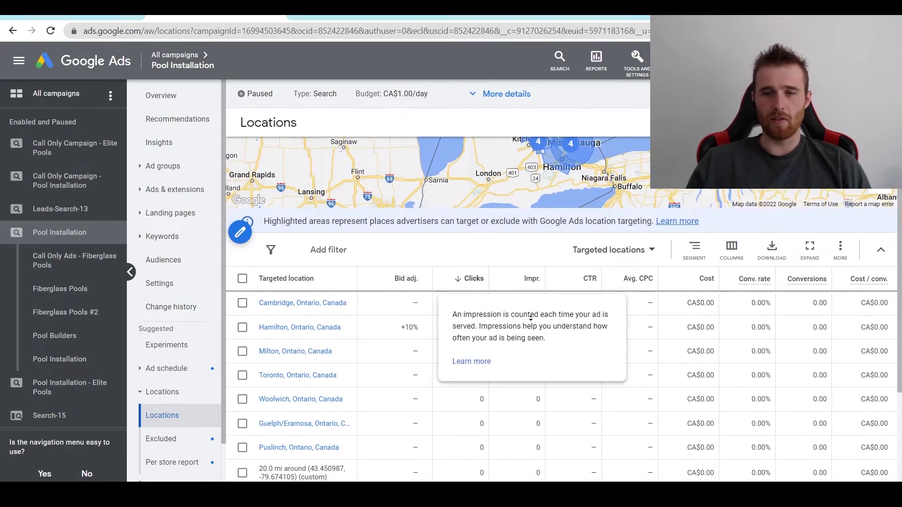
scroll(637, 285, up, 2)
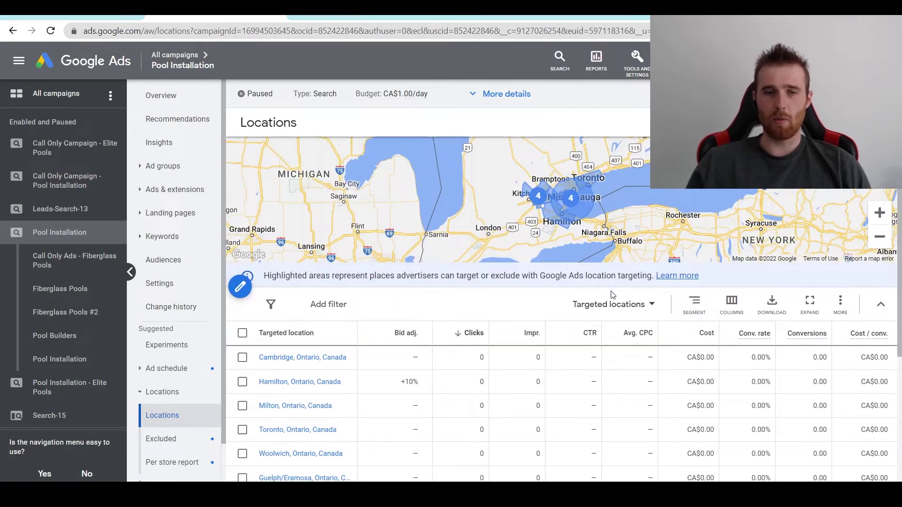
scroll(603, 287, down, 3)
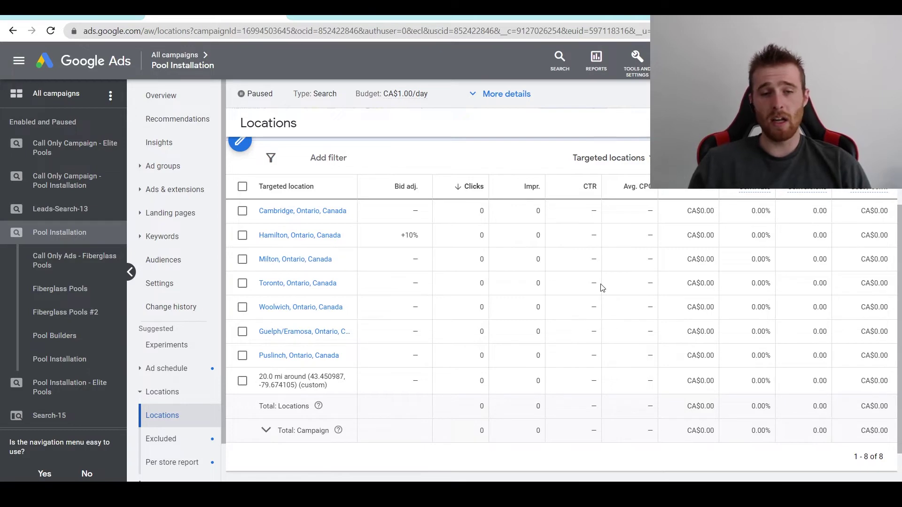
scroll(519, 309, up, 3)
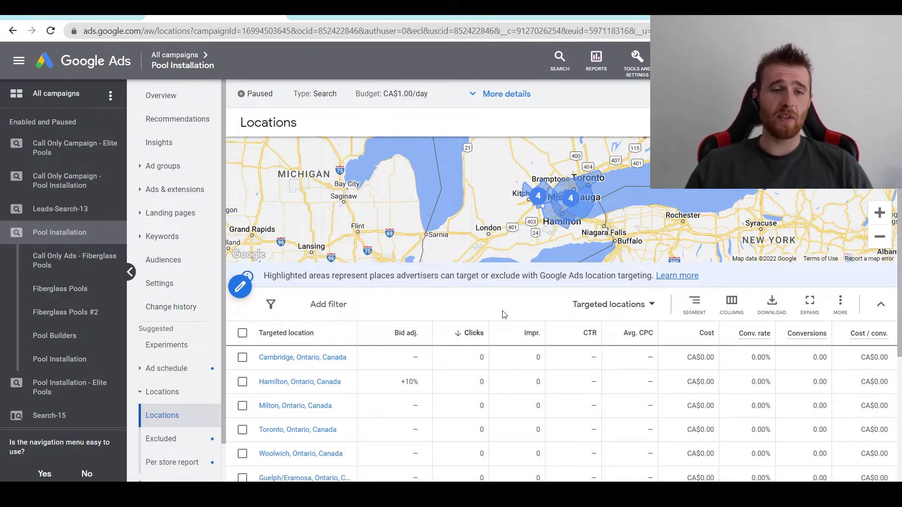
Open Ads & extensions > Ads and review the Excellent-rated responsive search ads marked Not eligible.
click(175, 190)
click(203, 215)
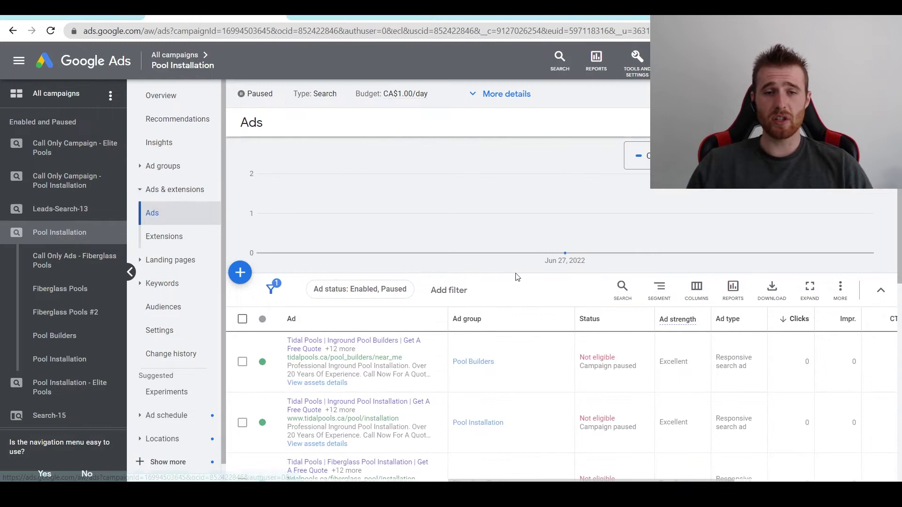
scroll(518, 277, down, 3)
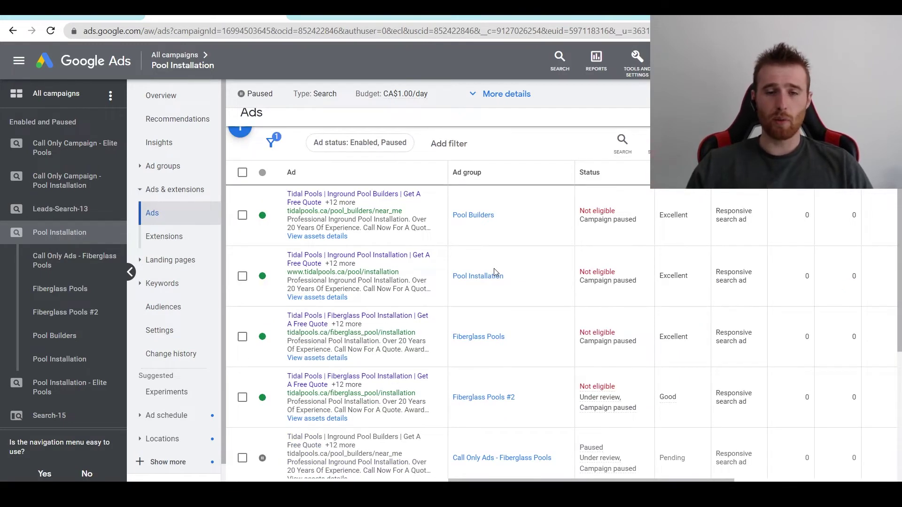
scroll(534, 294, up, 3)
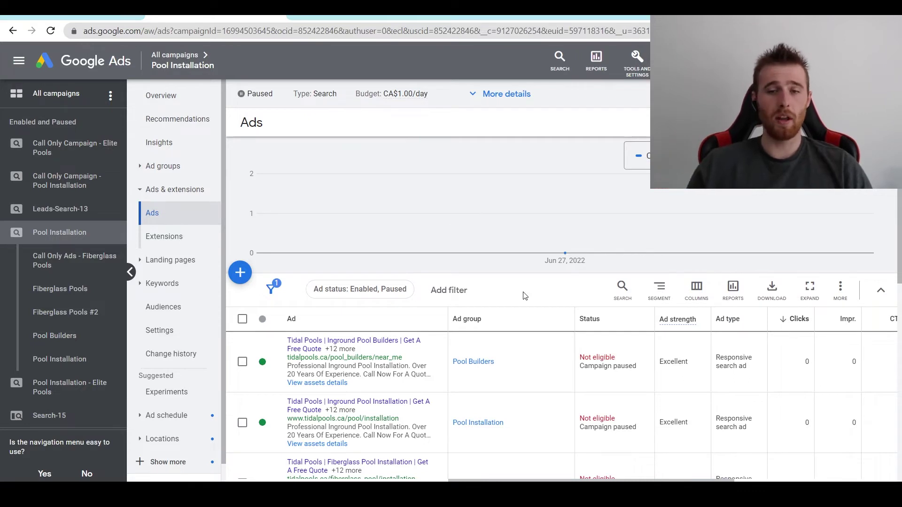
scroll(508, 262, down, 1)
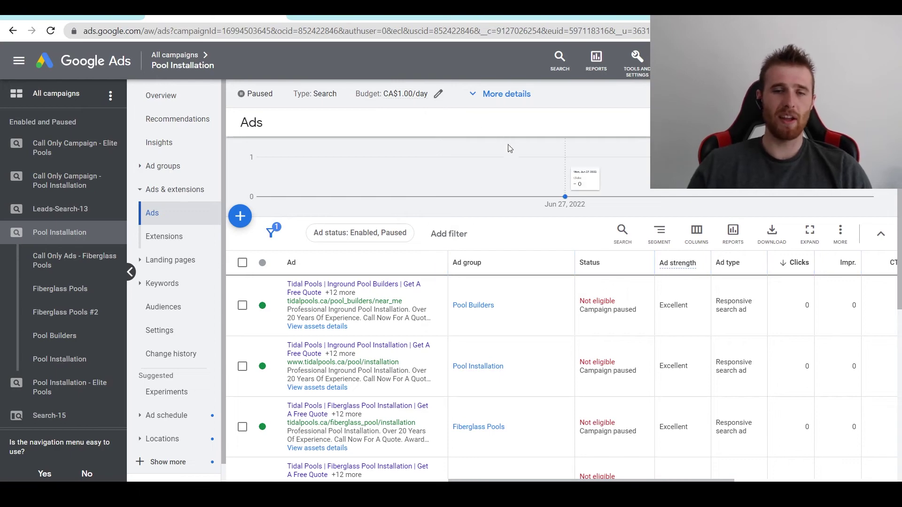
mouse_move(588, 226)
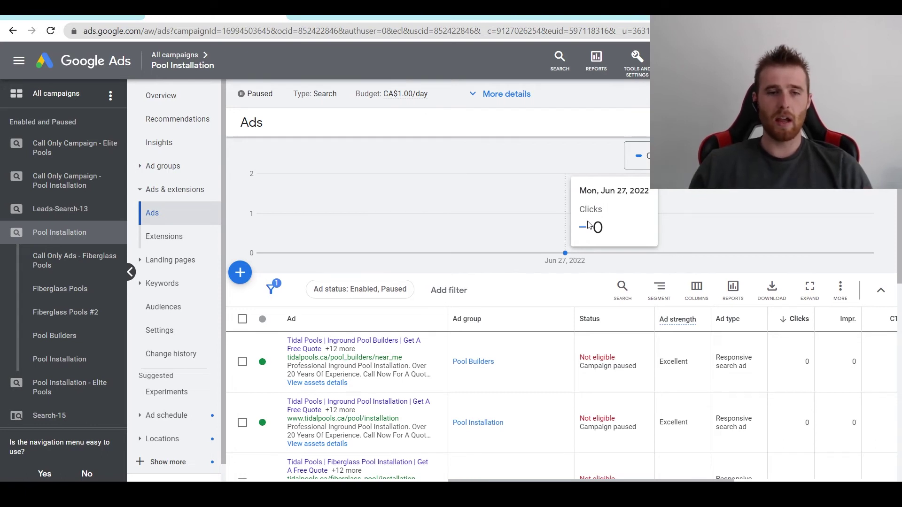
Open the Ad schedule showing weekday 8 AM–5 PM slots and a +10% Monday bid adjustment.
click(167, 415)
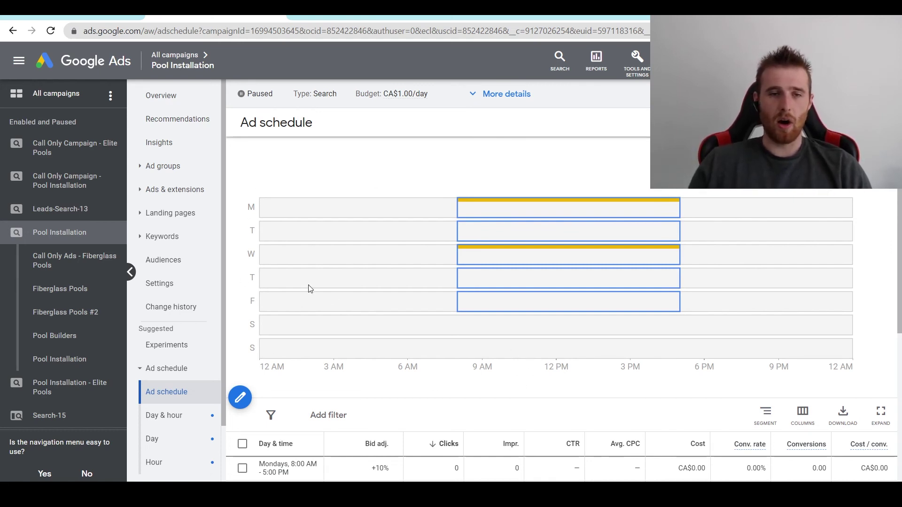
scroll(248, 299, down, 1)
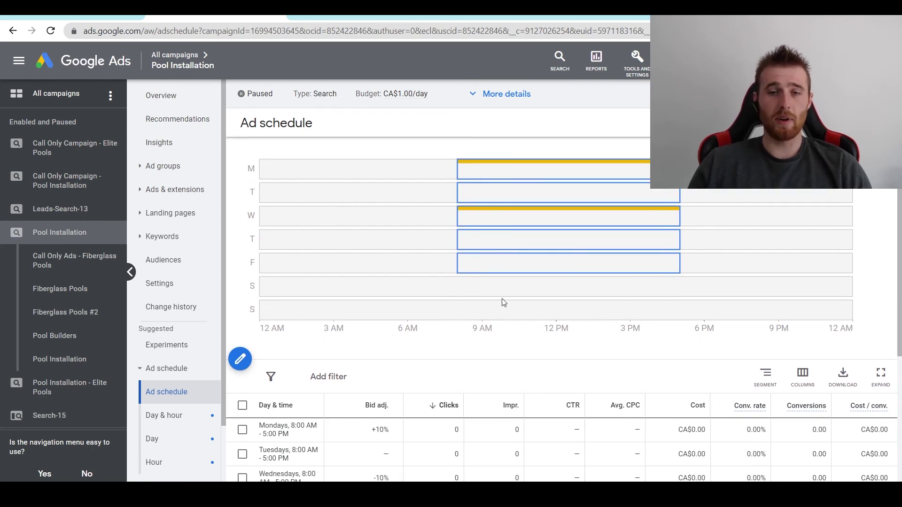